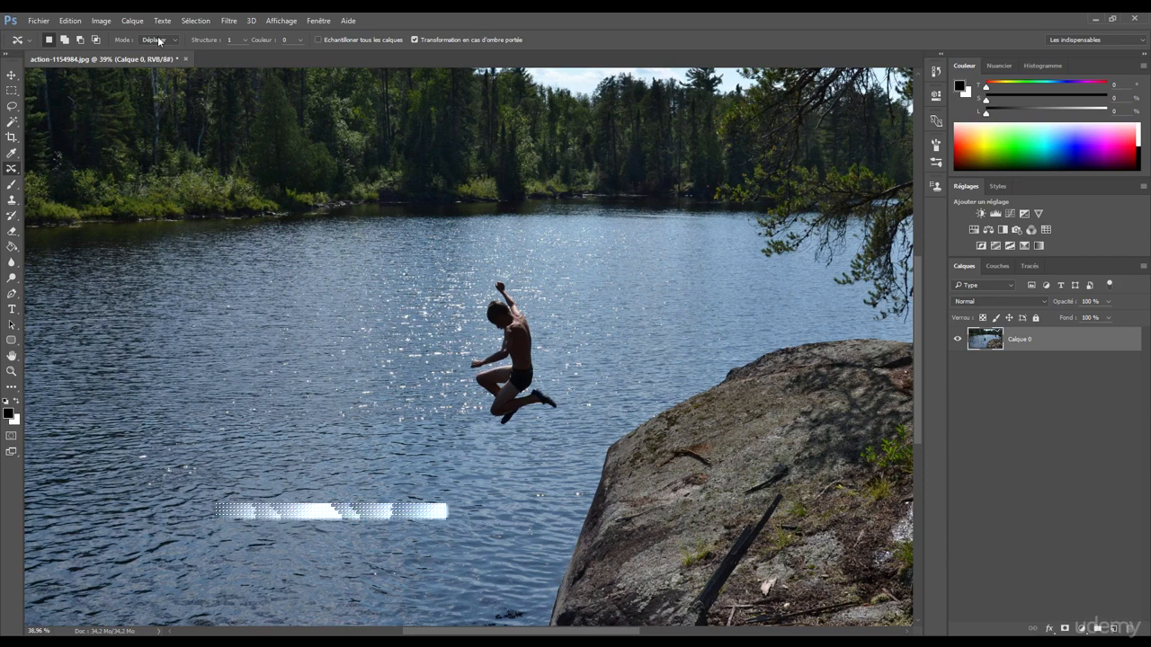
Configure the Content-Aware Move tool to Déplacer mode with Structure 5 and Couleur 5.
{"action": "left_click", "coordinate": [158, 41]}
{"action": "left_click", "coordinate": [158, 54]}
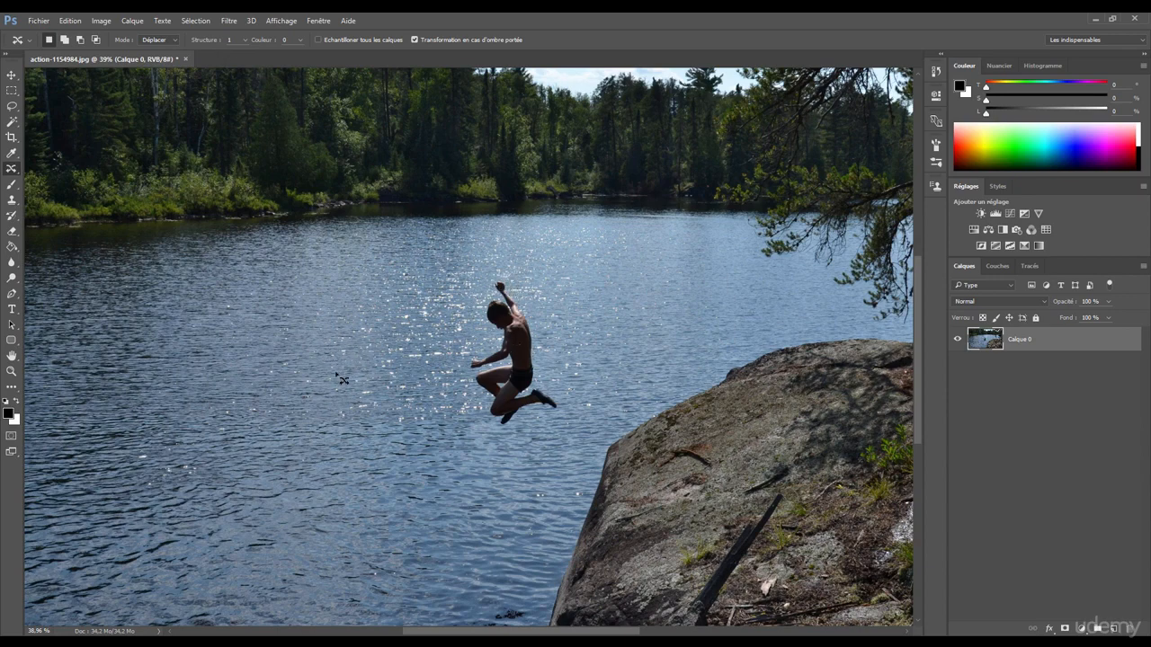
{"action": "left_click", "coordinate": [241, 42]}
{"action": "left_click_drag", "start_coordinate": [299, 54], "coordinate": [275, 55]}
{"action": "left_click", "coordinate": [338, 49]}
{"action": "left_click", "coordinate": [300, 39]}
{"action": "left_click", "coordinate": [374, 50]}
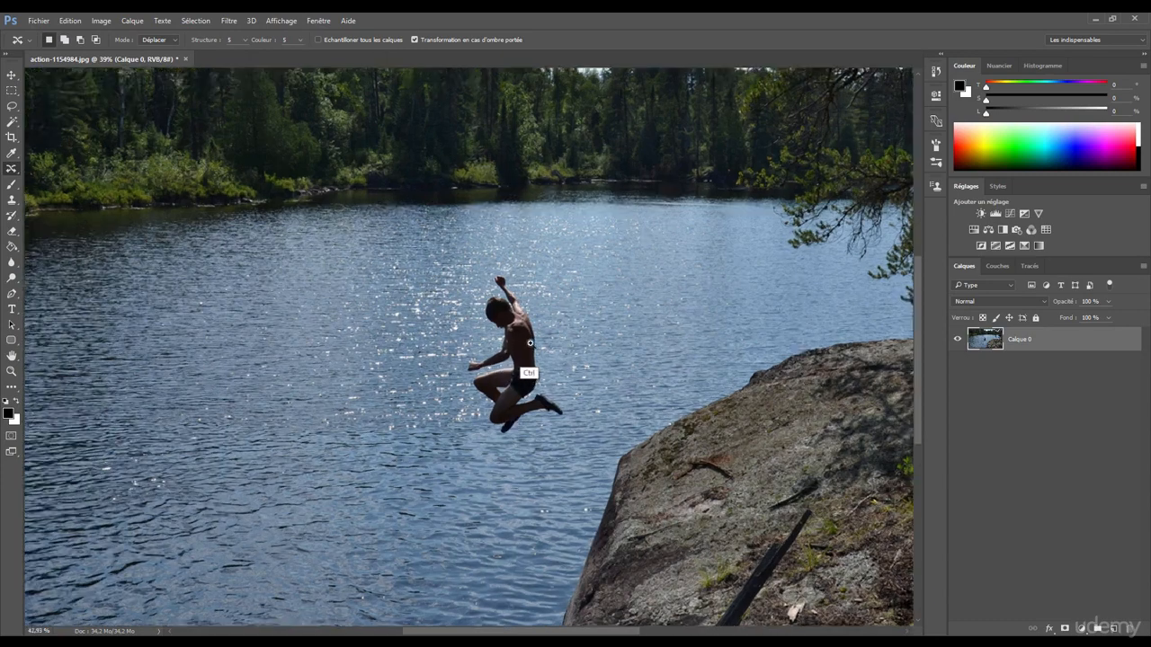
Outline the jumping boy freehand and move him a short distance to the left over the water with Content-Aware Move.
{"action": "left_click_drag", "start_coordinate": [501, 344], "coordinate": [549, 341]}
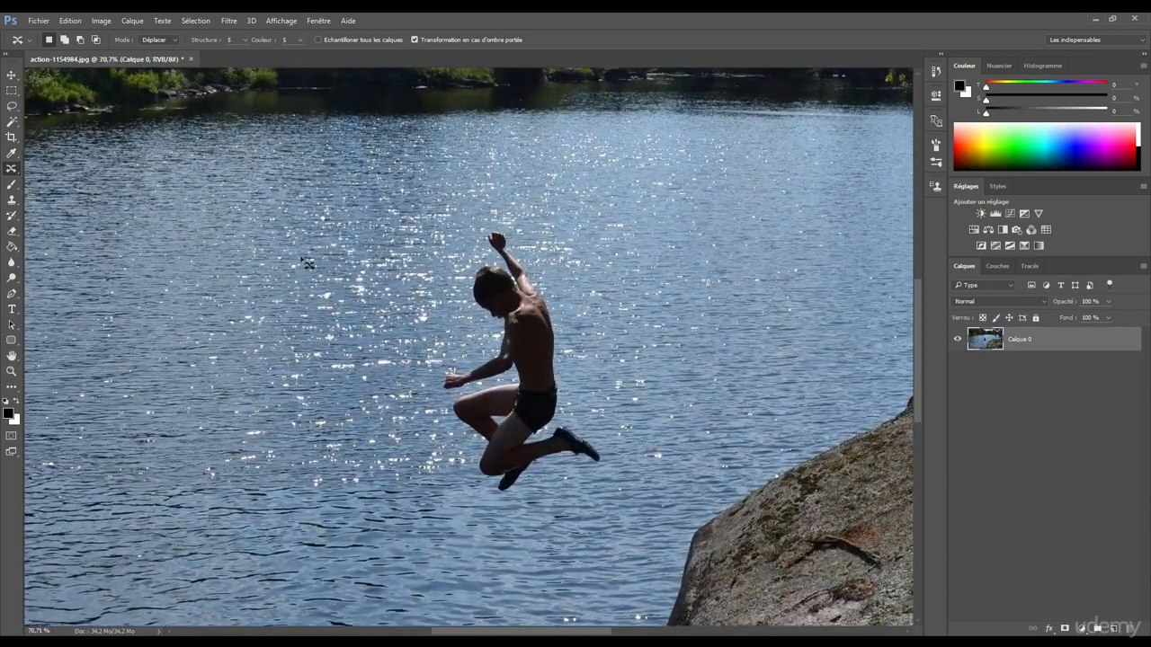
{"action": "left_click_drag", "start_coordinate": [333, 300], "coordinate": [396, 283]}
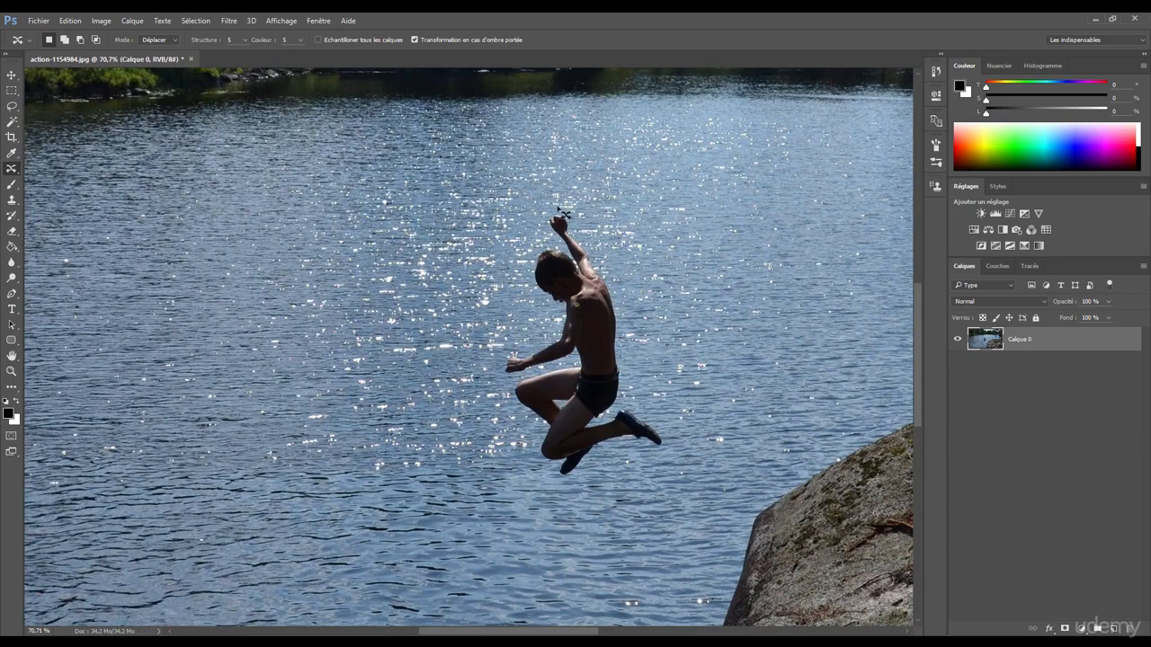
{"action": "mouse_move", "coordinate": [561, 213]}
{"action": "left_mouse_down"}
{"action": "mouse_move", "coordinate": [522, 281]}
{"action": "mouse_move", "coordinate": [545, 322]}
{"action": "mouse_move", "coordinate": [491, 375]}
{"action": "mouse_move", "coordinate": [541, 486]}
{"action": "mouse_move", "coordinate": [574, 488]}
{"action": "mouse_move", "coordinate": [681, 443]}
{"action": "mouse_move", "coordinate": [640, 380]}
{"action": "mouse_move", "coordinate": [610, 256]}
{"action": "mouse_move", "coordinate": [565, 214]}
{"action": "left_mouse_up"}
{"action": "left_click_drag", "start_coordinate": [597, 335], "coordinate": [501, 343]}
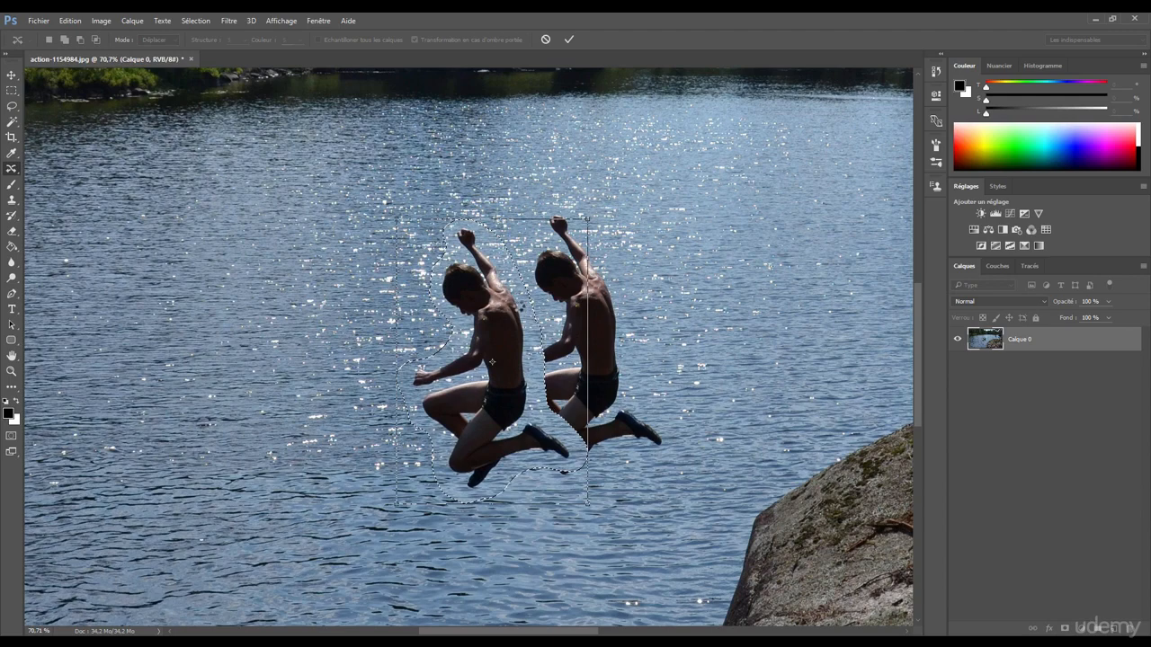
{"action": "key", "text": "Escape"}
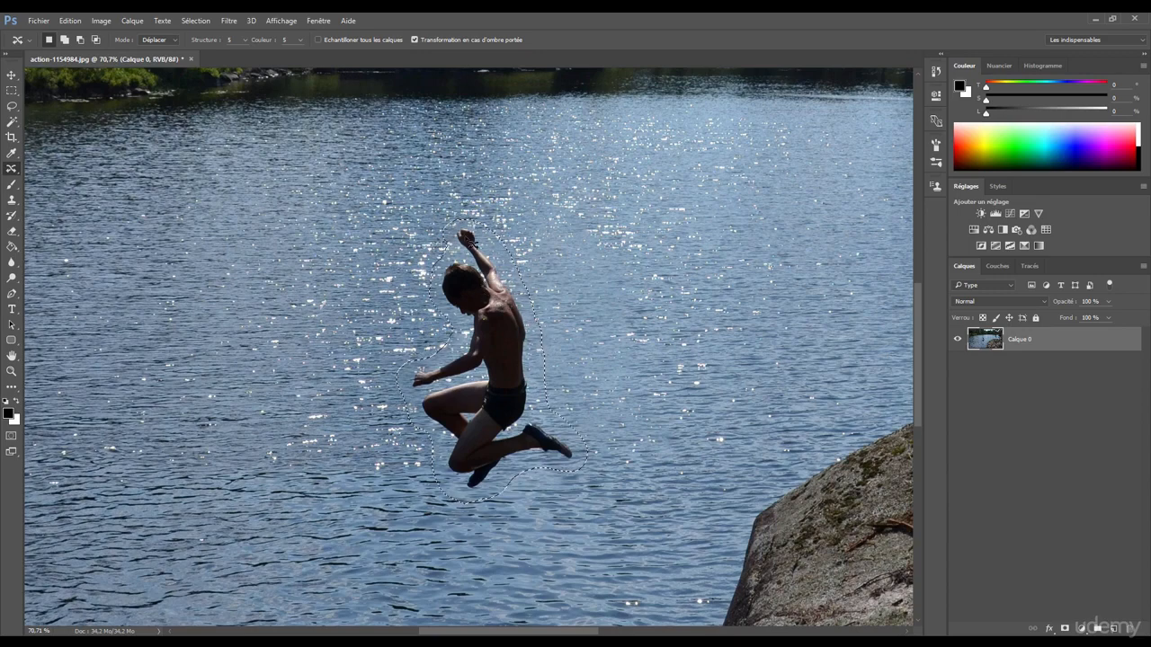
{"action": "scroll", "coordinate": [492, 345], "scroll_direction": "down", "scroll_amount": 10}
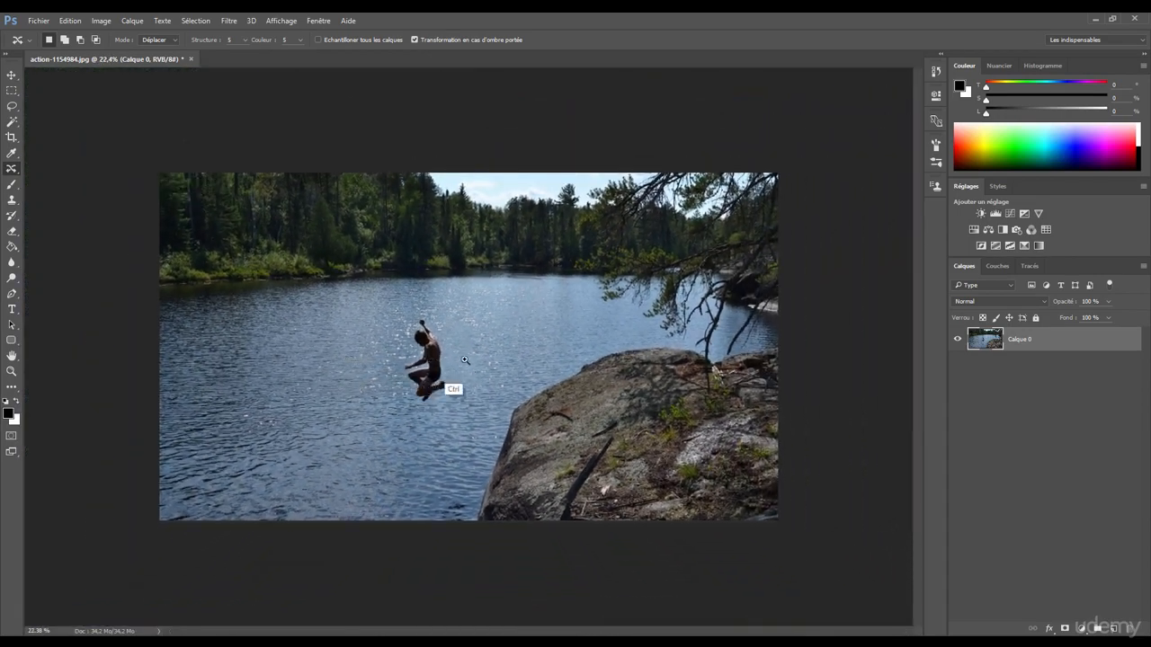
{"action": "scroll", "coordinate": [469, 364], "scroll_direction": "up", "scroll_amount": 3}
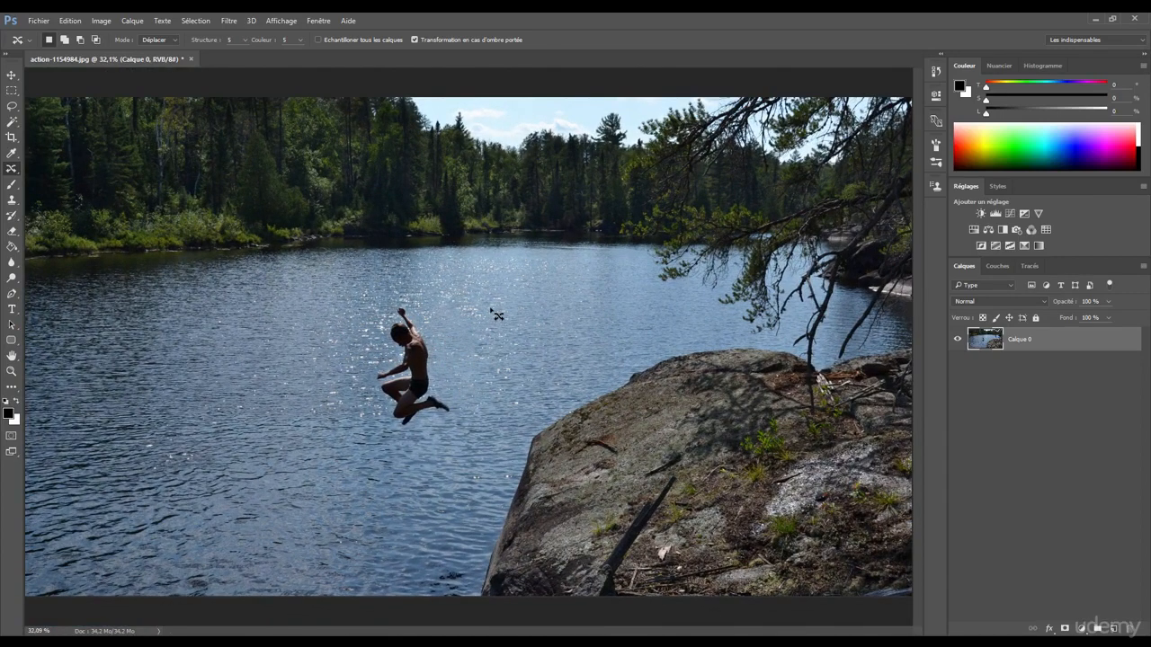
Outline the jumping boy in the full photo and move him well to the left of his original place.
{"action": "left_click_drag", "start_coordinate": [452, 411], "coordinate": [423, 301]}
{"action": "left_click_drag", "start_coordinate": [414, 360], "coordinate": [294, 364]}
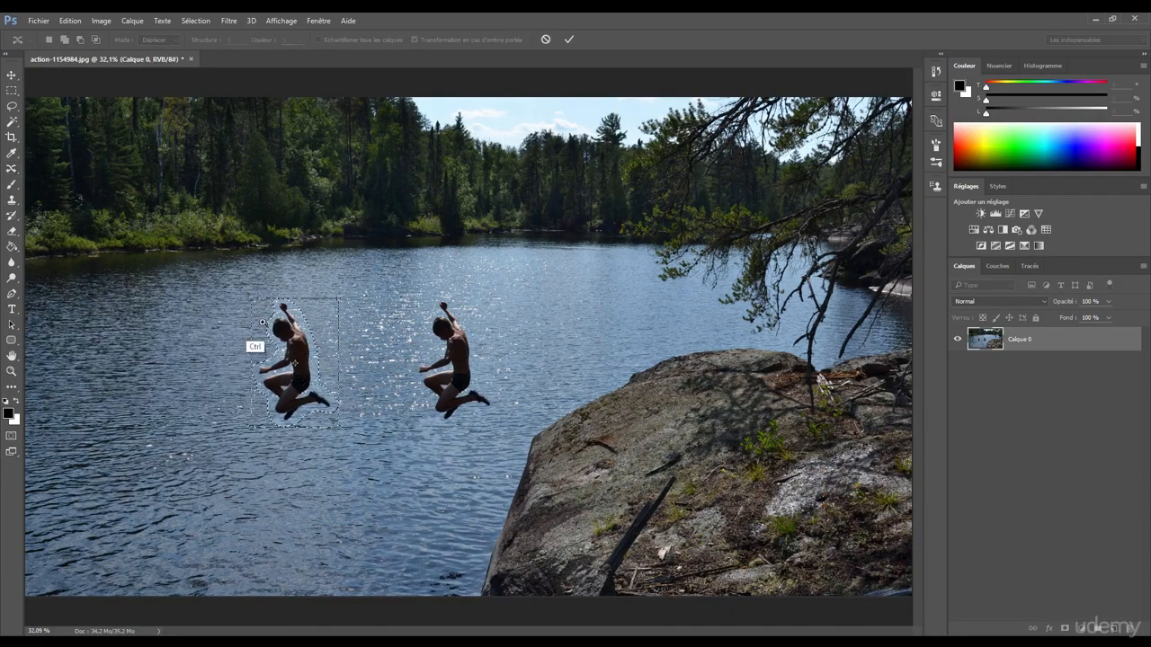
{"action": "scroll", "coordinate": [270, 347], "scroll_direction": "up", "scroll_amount": 6}
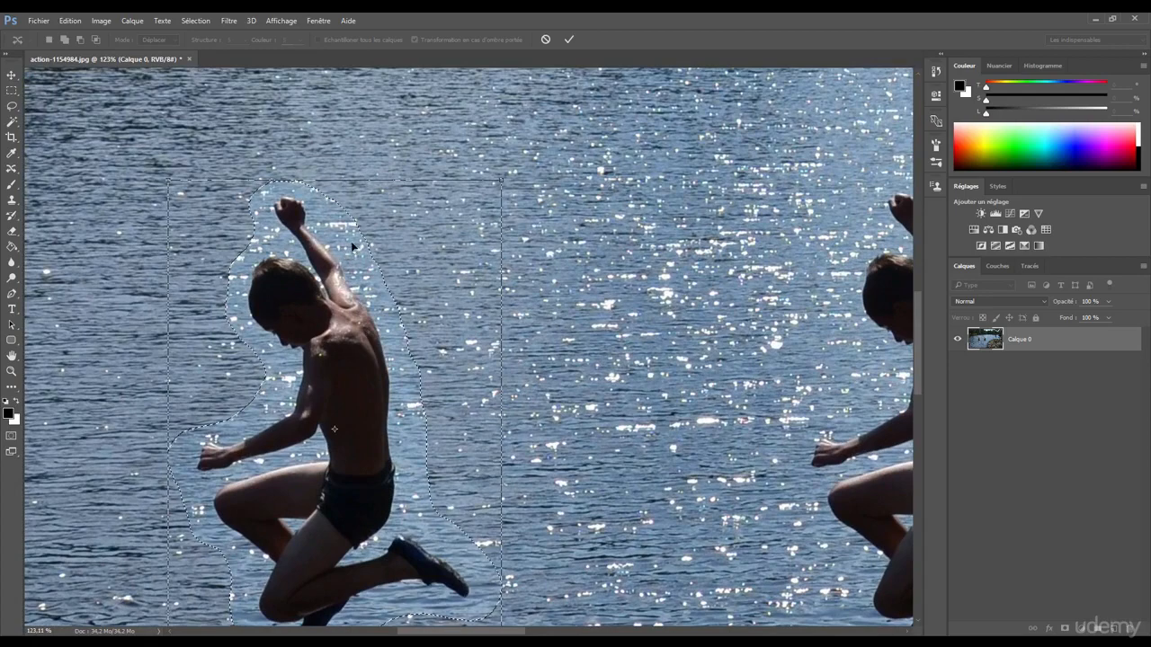
{"action": "scroll", "coordinate": [342, 247], "scroll_direction": "left", "scroll_amount": 2}
{"action": "scroll", "coordinate": [341, 248], "scroll_direction": "down", "scroll_amount": 1}
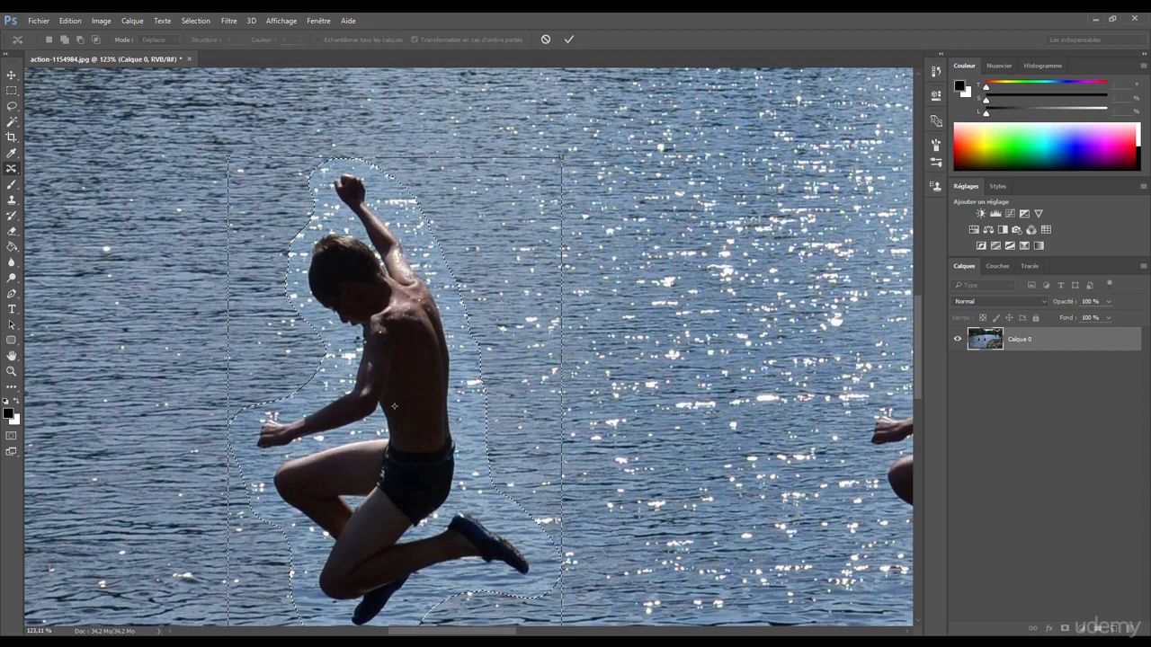
{"action": "key", "text": "Return"}
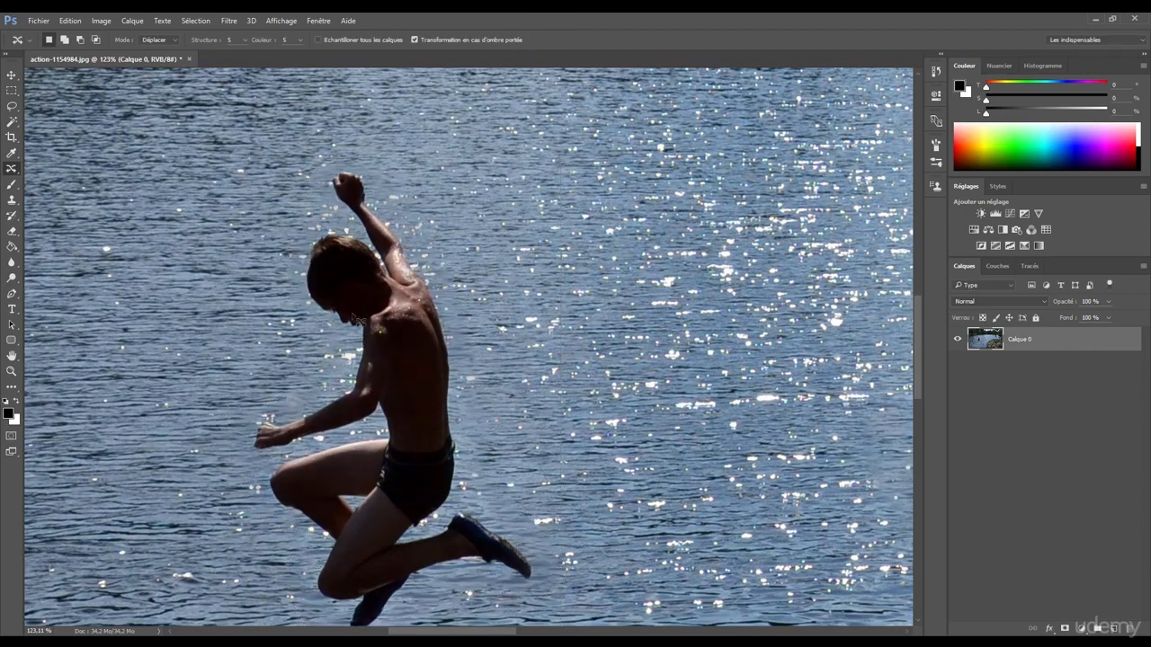
Examine the edges of the moved boy and the water filled in where he was originally.
{"action": "scroll", "coordinate": [355, 319], "scroll_direction": "down", "scroll_amount": 2}
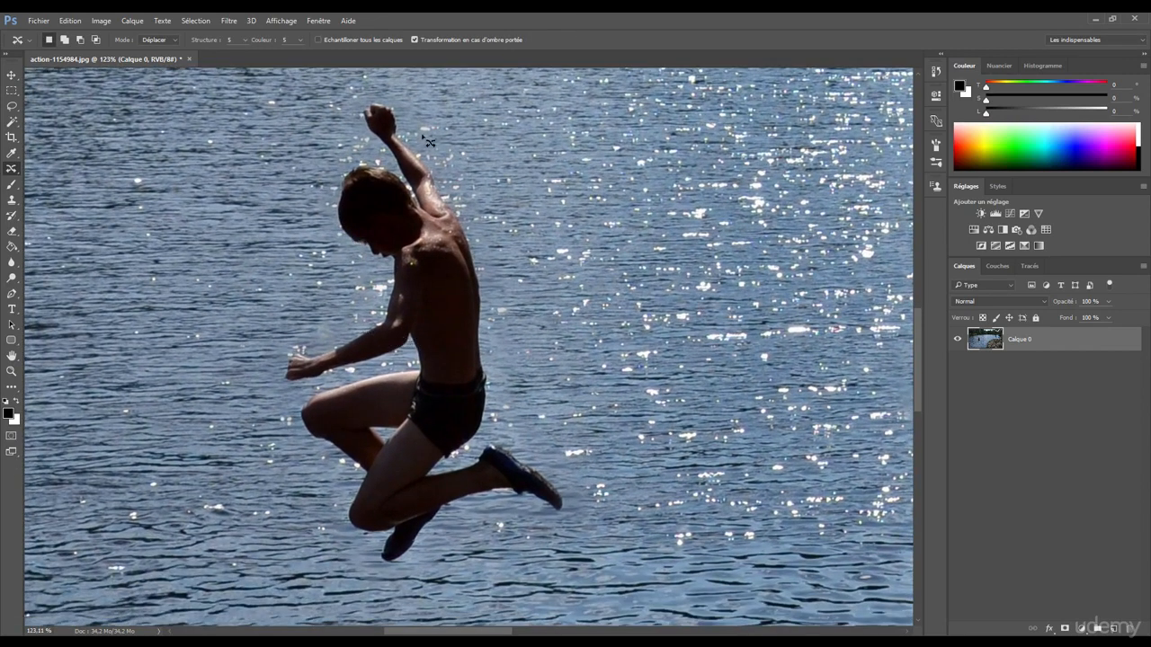
{"action": "scroll", "coordinate": [428, 141], "scroll_direction": "up", "scroll_amount": 1}
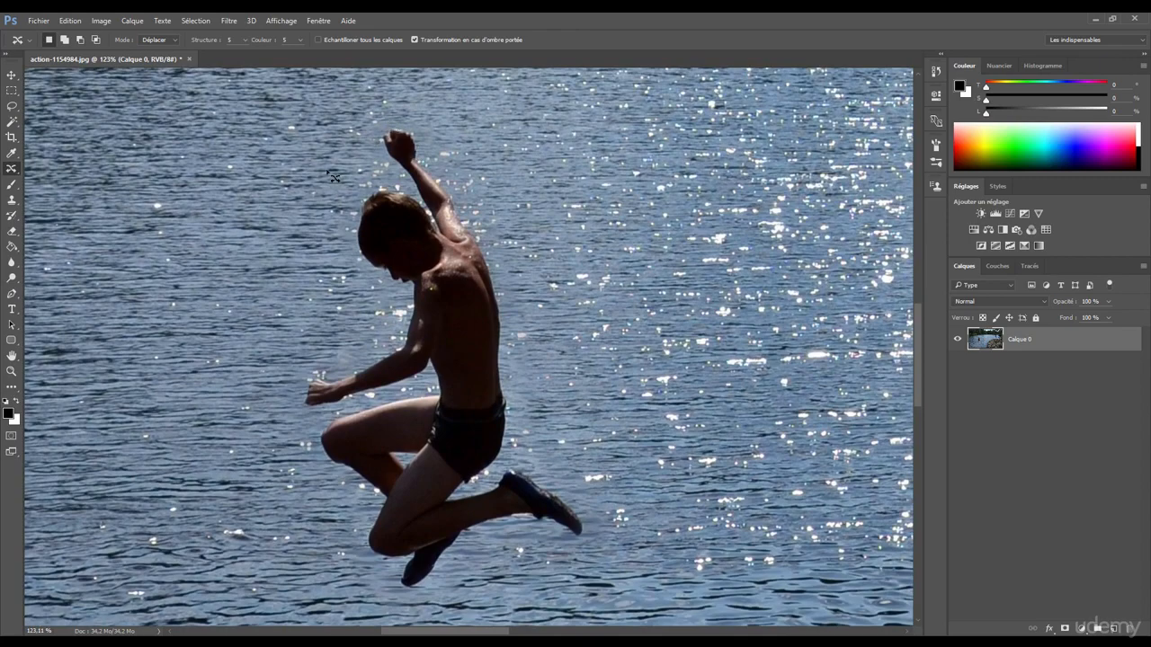
{"action": "left_click_drag", "start_coordinate": [374, 368], "coordinate": [345, 377]}
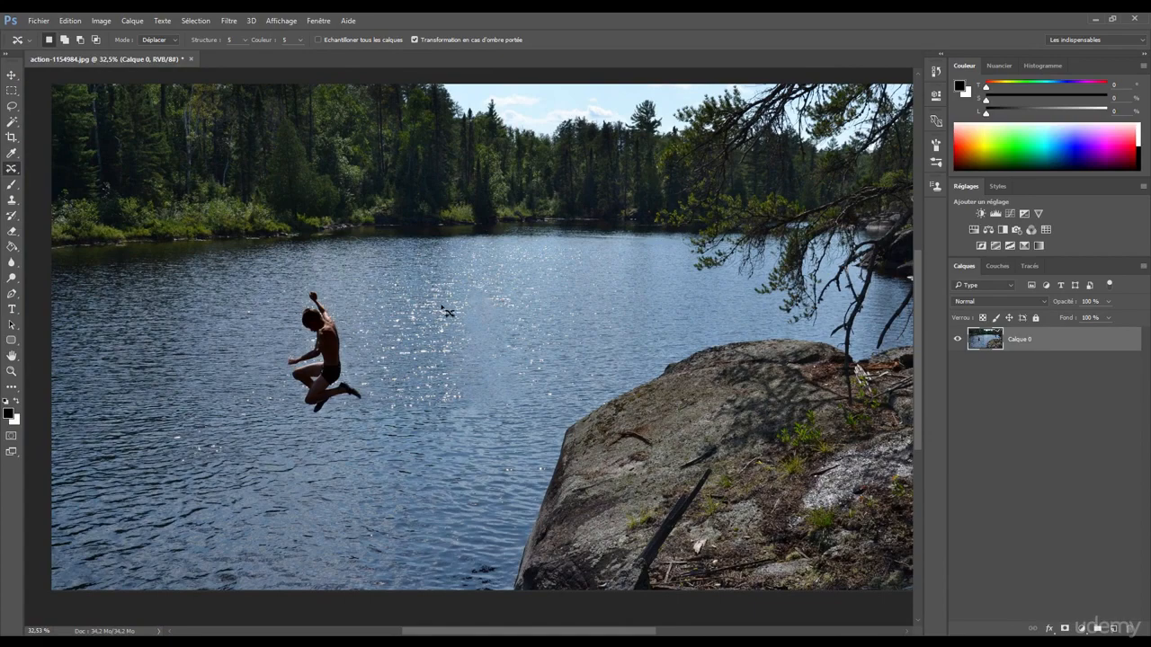
{"action": "scroll", "coordinate": [509, 332], "scroll_direction": "up", "scroll_amount": 6}
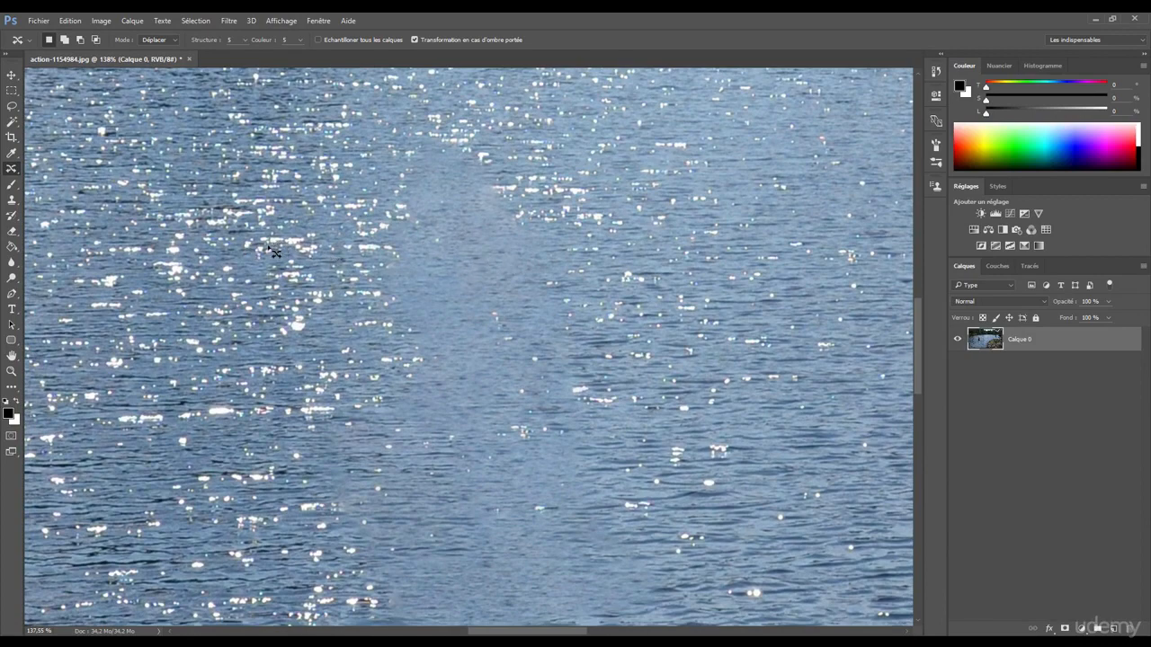
{"action": "scroll", "coordinate": [279, 245], "scroll_direction": "left", "scroll_amount": 1}
{"action": "scroll", "coordinate": [501, 285], "scroll_direction": "down", "scroll_amount": 2}
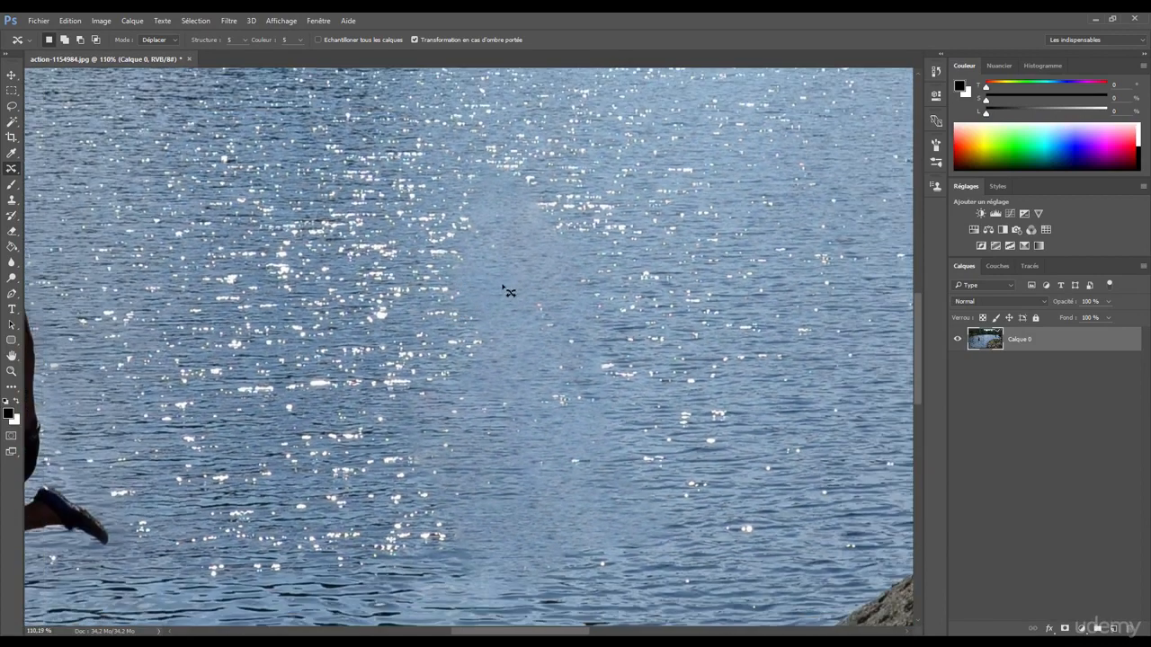
{"action": "scroll", "coordinate": [398, 363], "scroll_direction": "down", "scroll_amount": 3}
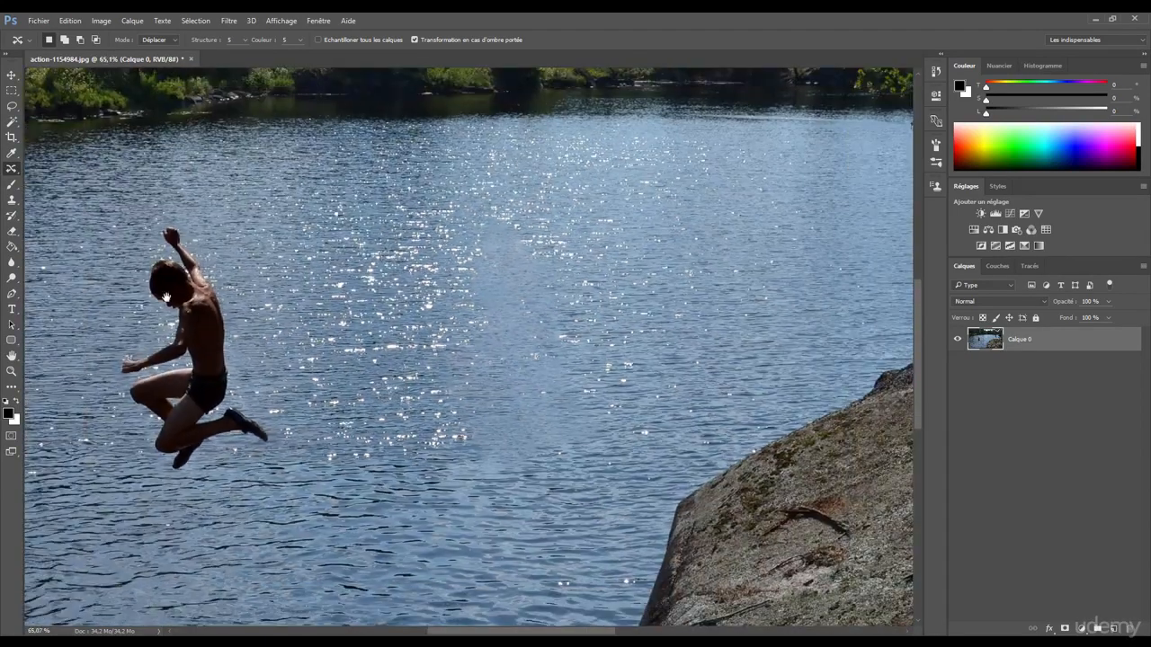
{"action": "scroll", "coordinate": [324, 365], "scroll_direction": "up", "scroll_amount": 4}
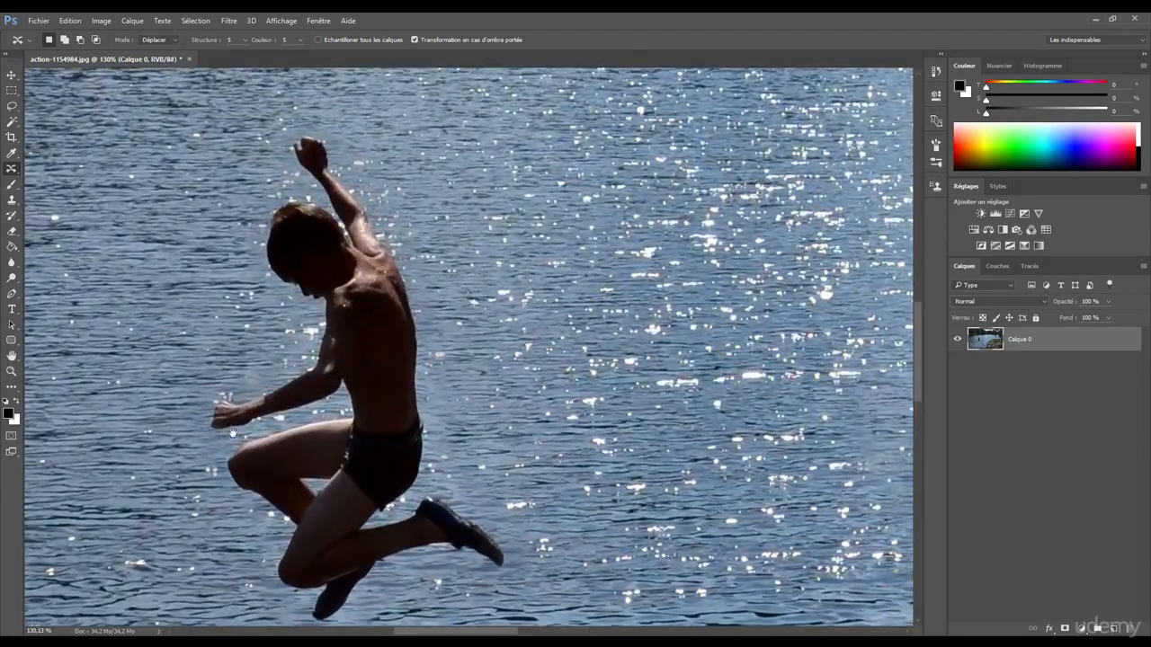
{"action": "scroll", "coordinate": [232, 433], "scroll_direction": "down", "scroll_amount": 5}
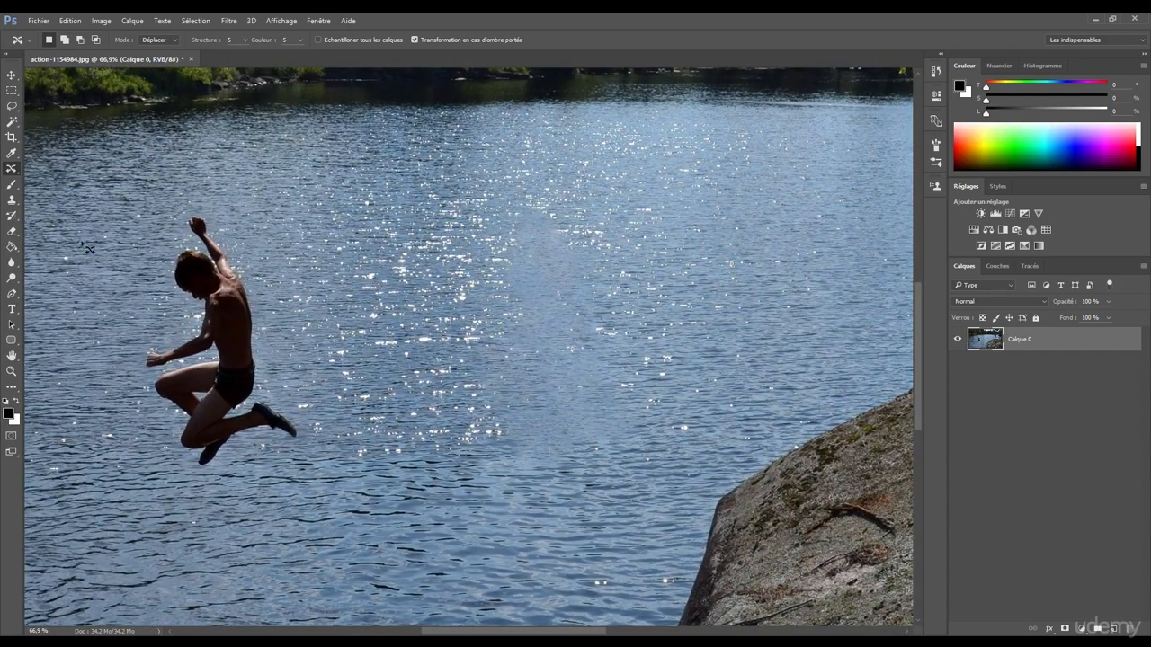
{"action": "right_click", "coordinate": [13, 170]}
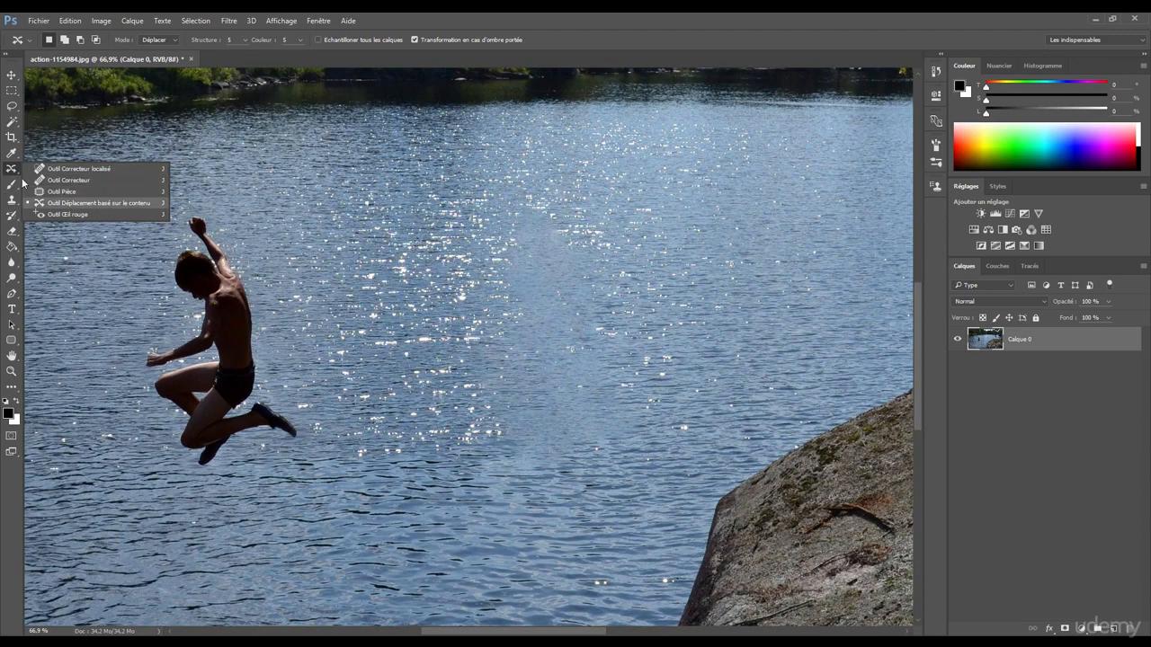
{"action": "left_click", "coordinate": [90, 202]}
{"action": "left_click", "coordinate": [160, 41]}
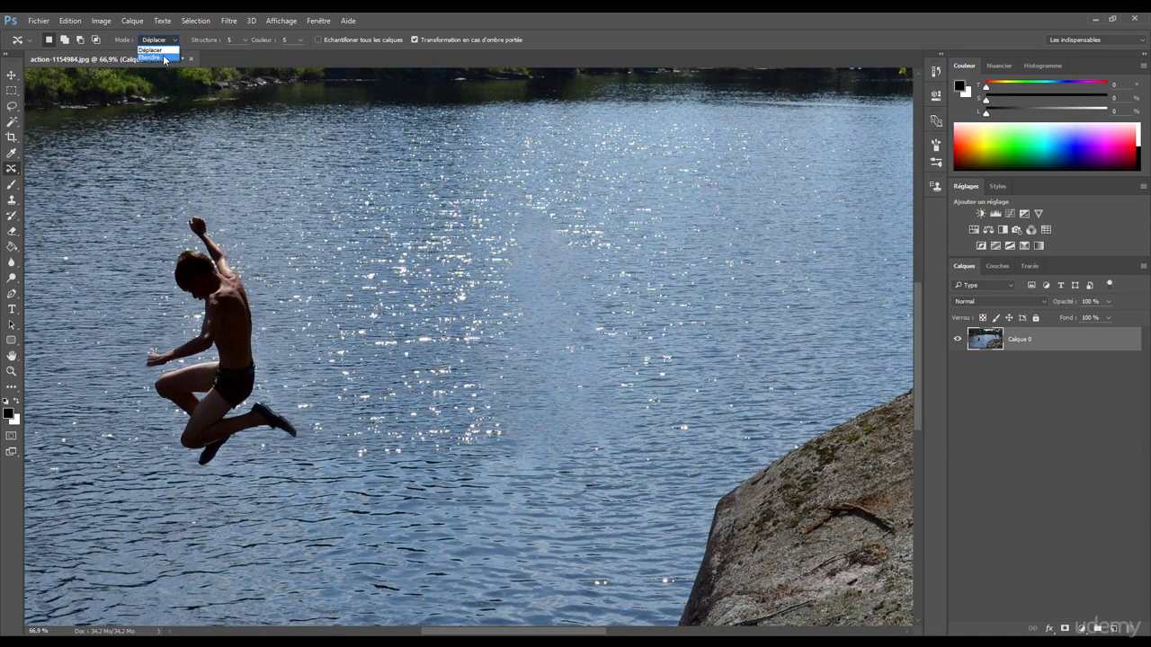
{"action": "left_click", "coordinate": [224, 54]}
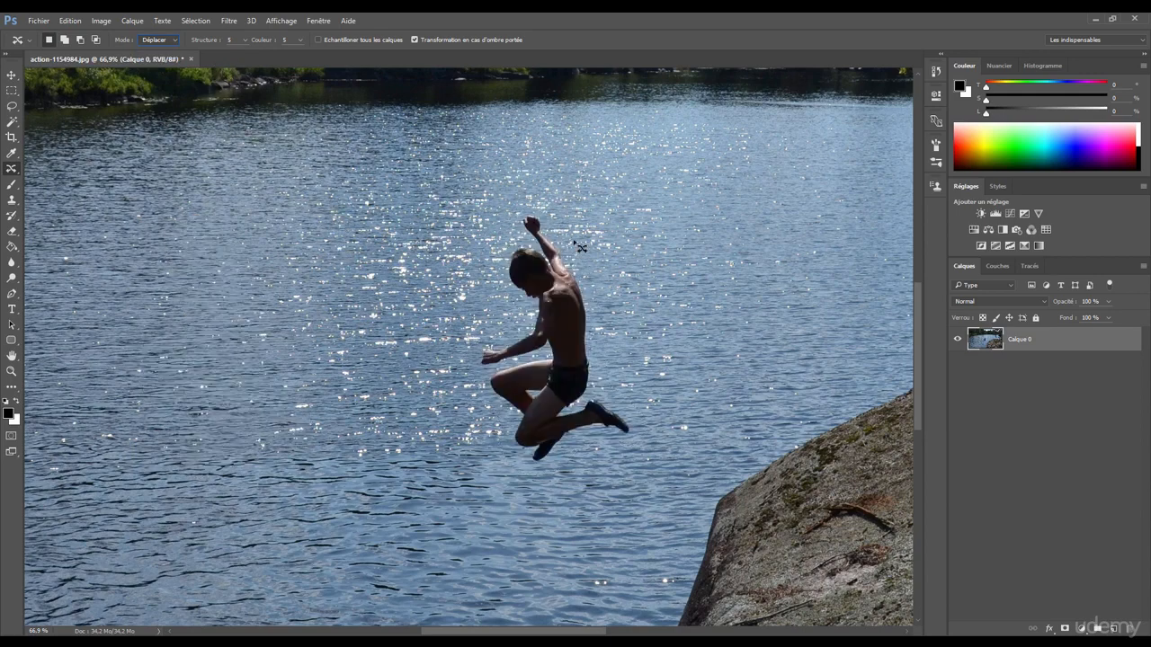
Draw a freehand selection around the jumping boy and set the Content-Aware Move mode to Etendre.
{"action": "left_click_drag", "start_coordinate": [521, 214], "coordinate": [526, 215]}
{"action": "left_click", "coordinate": [158, 41]}
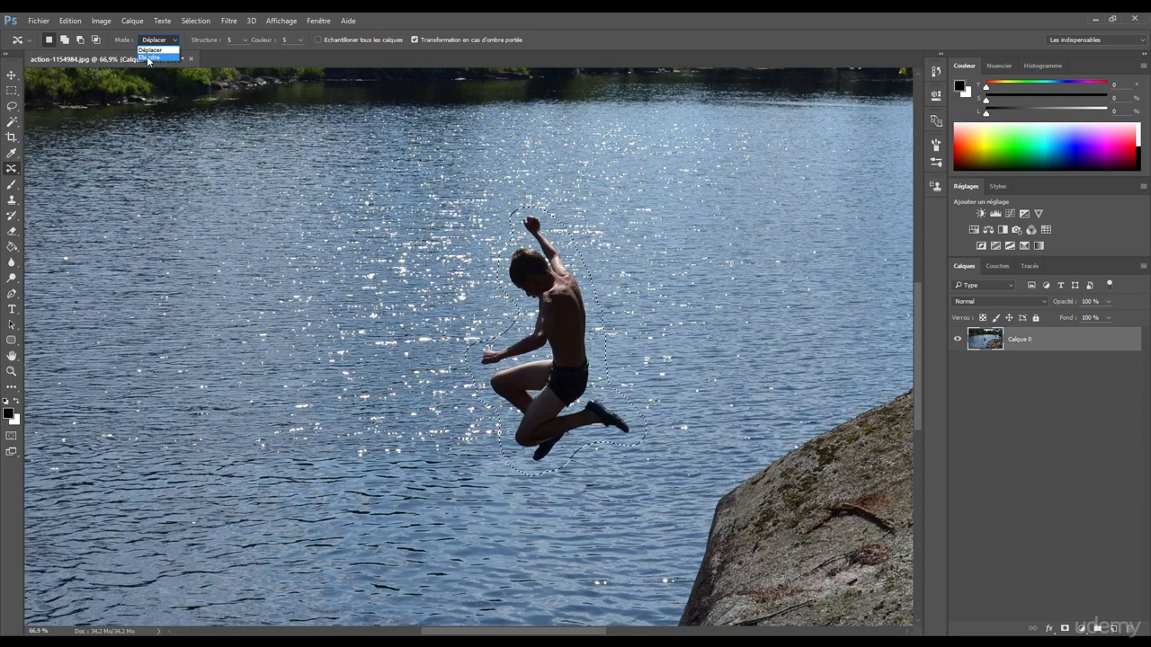
{"action": "left_click", "coordinate": [148, 58]}
Duplicate the selected boy onto the water to the left of the original and apply the copy.
{"action": "left_click_drag", "start_coordinate": [560, 349], "coordinate": [374, 358]}
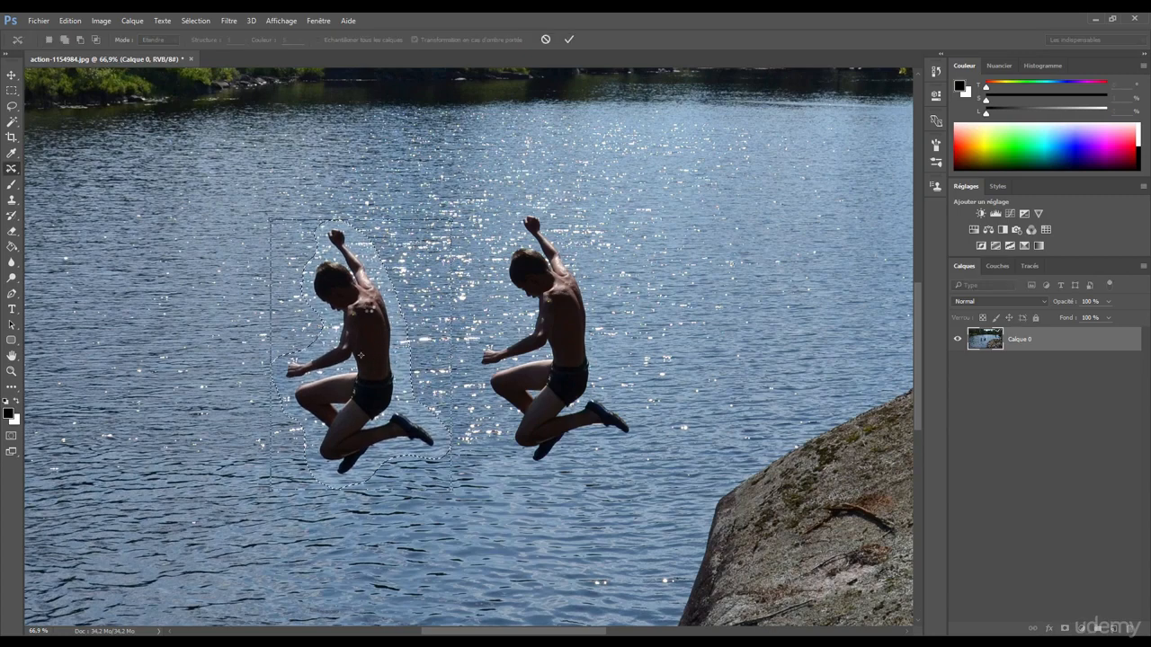
{"action": "key", "text": "Return"}
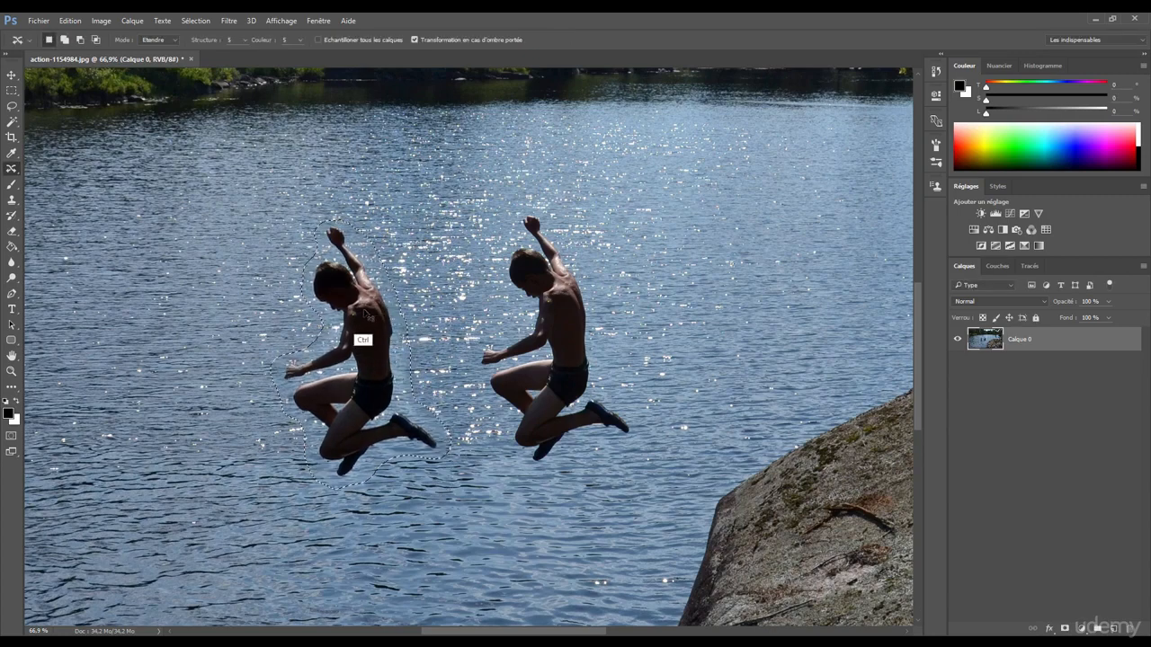
Deselect the copy and examine how both boys blend into the surrounding water at different magnifications.
{"action": "scroll", "coordinate": [374, 310], "scroll_direction": "down", "scroll_amount": 2}
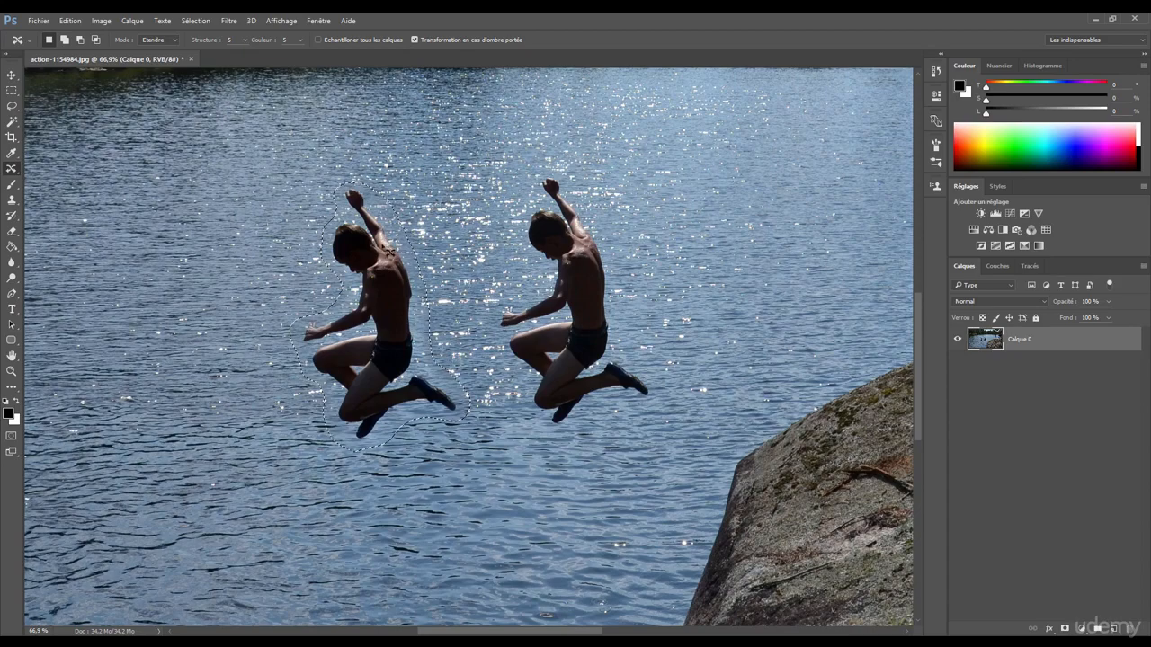
{"action": "scroll", "coordinate": [367, 335], "scroll_direction": "down", "scroll_amount": 5}
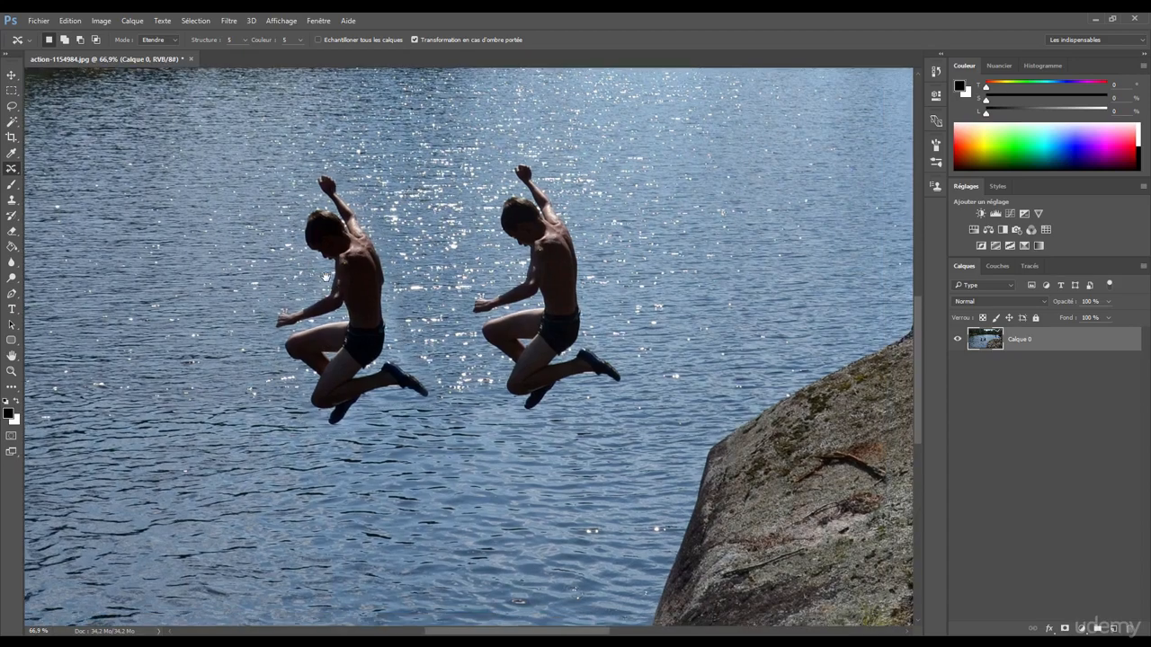
{"action": "scroll", "coordinate": [369, 355], "scroll_direction": "up", "scroll_amount": 2}
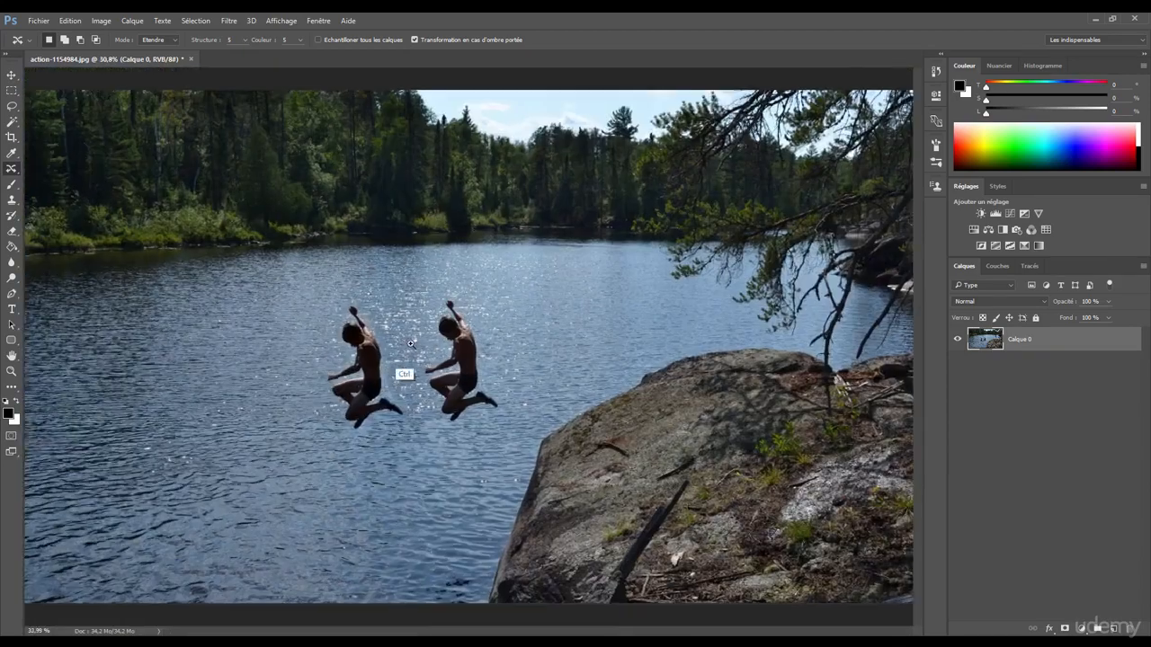
{"action": "scroll", "coordinate": [366, 364], "scroll_direction": "up", "scroll_amount": 3}
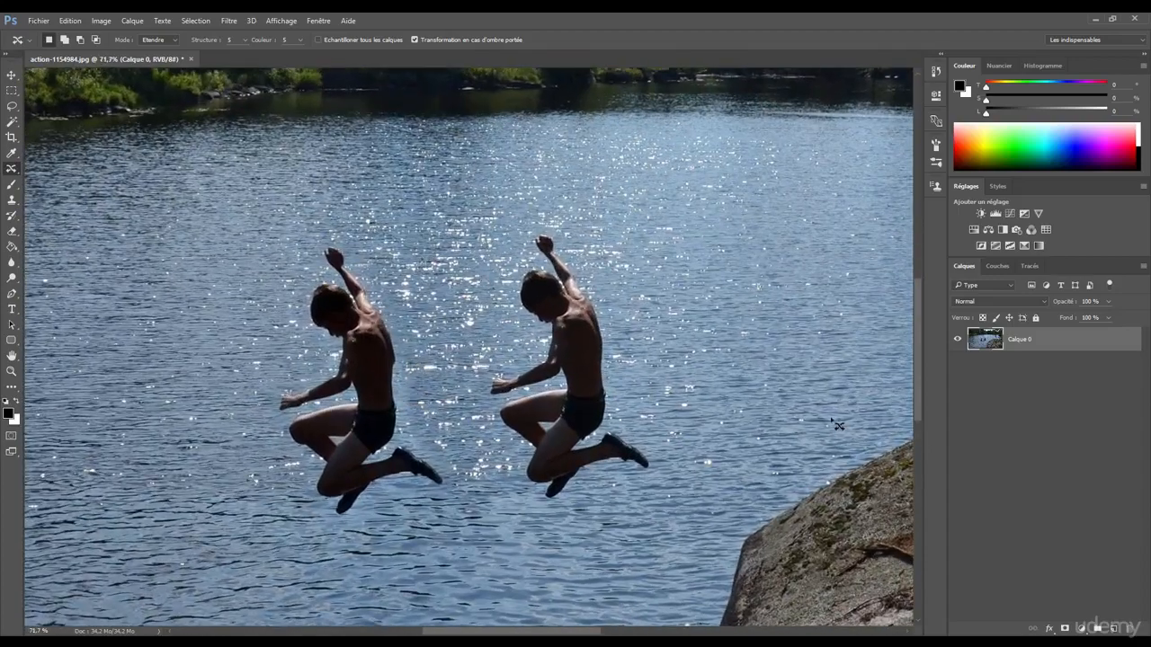
{"action": "left_click_drag", "start_coordinate": [364, 343], "coordinate": [384, 298]}
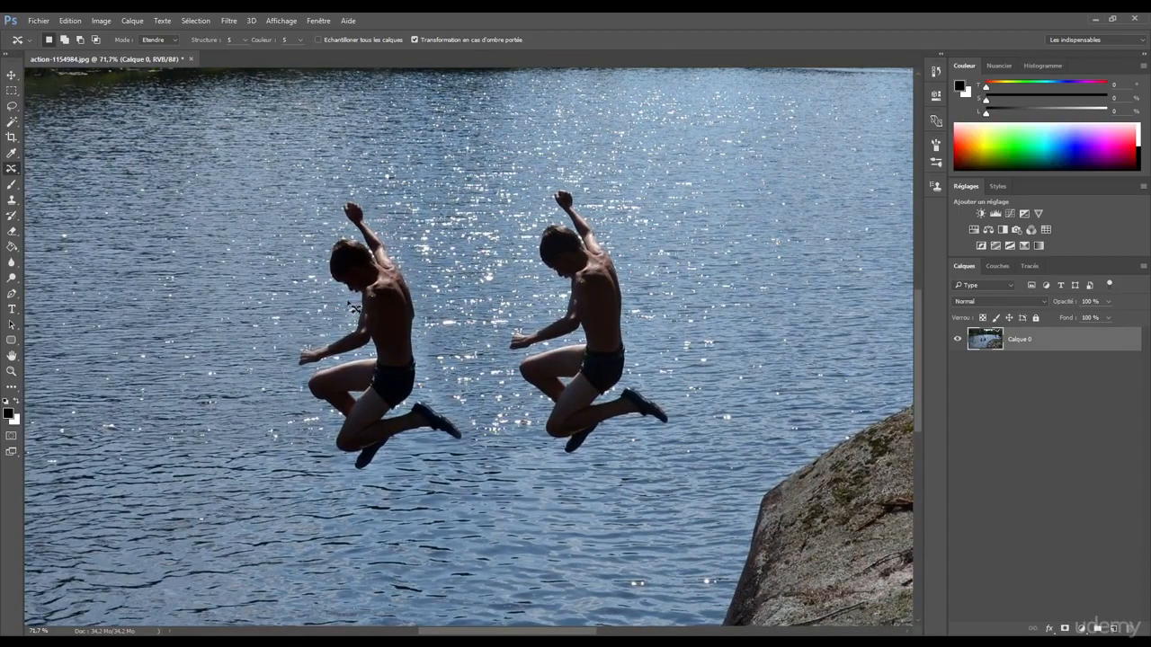
{"action": "scroll", "coordinate": [338, 301], "scroll_direction": "up", "scroll_amount": 2}
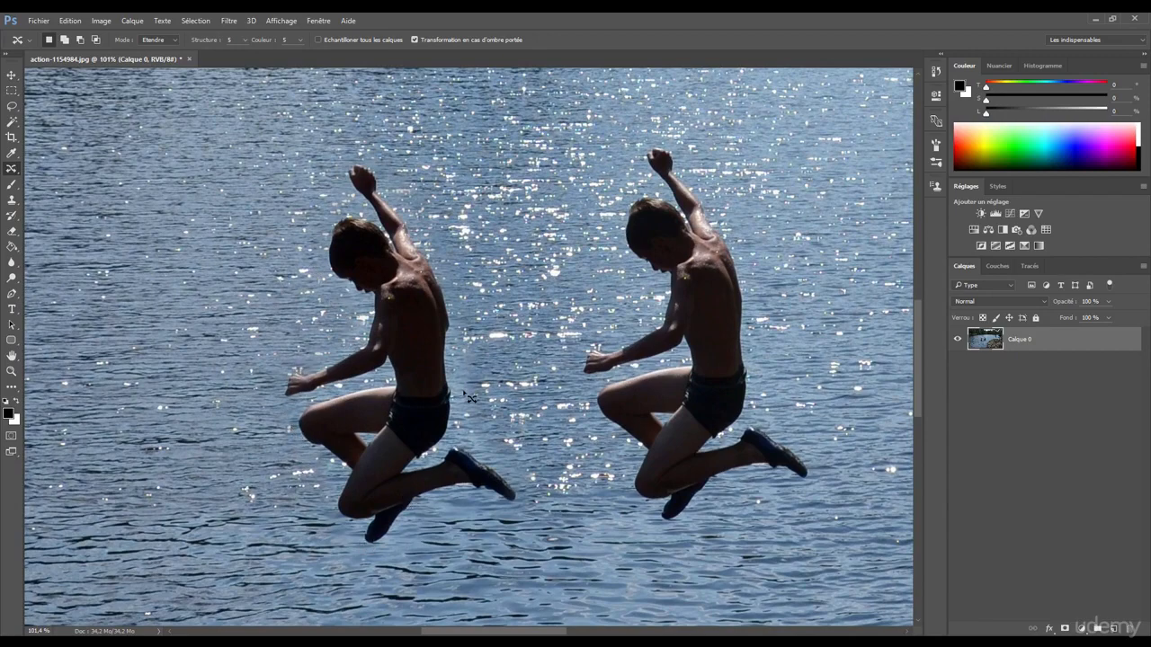
{"action": "scroll", "coordinate": [469, 398], "scroll_direction": "down", "scroll_amount": 3}
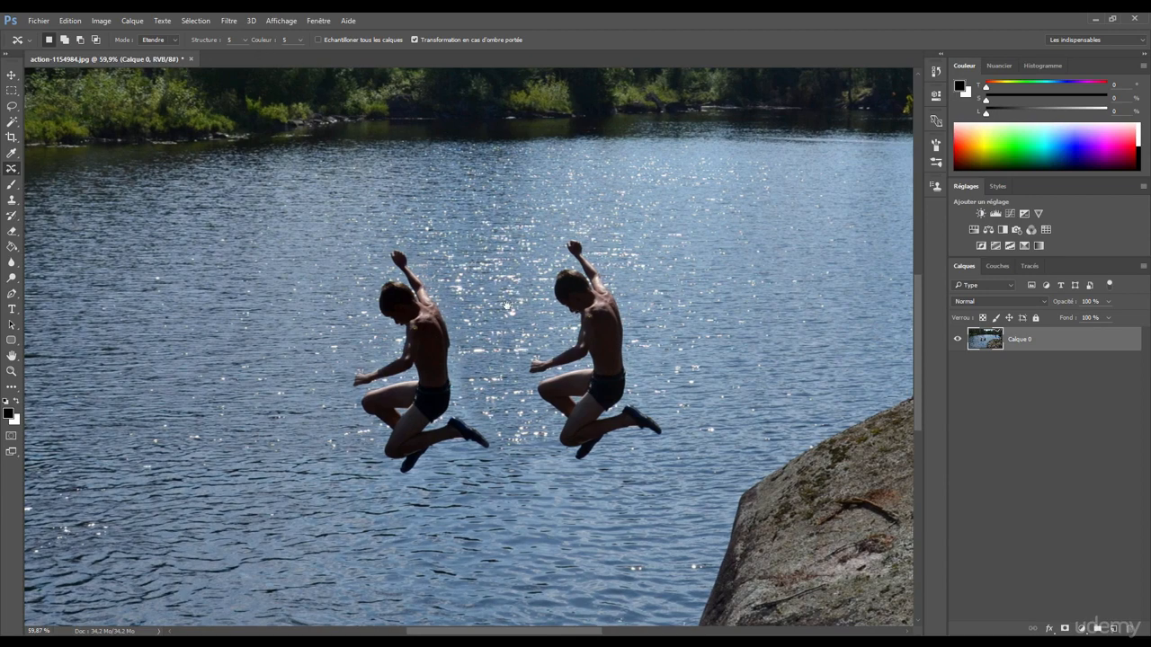
{"action": "scroll", "coordinate": [490, 278], "scroll_direction": "down", "scroll_amount": 2}
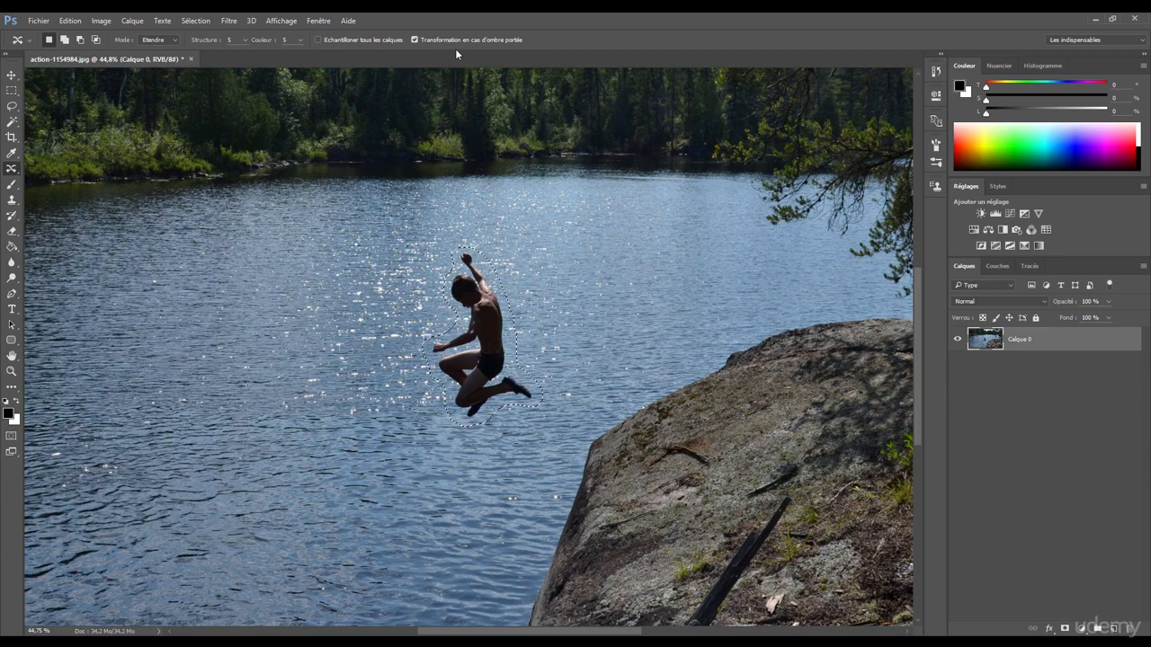
Try placing a scaled-down copy of the selected boy on the water to the left of the original, and cancel it.
{"action": "left_click_drag", "start_coordinate": [483, 363], "coordinate": [352, 379]}
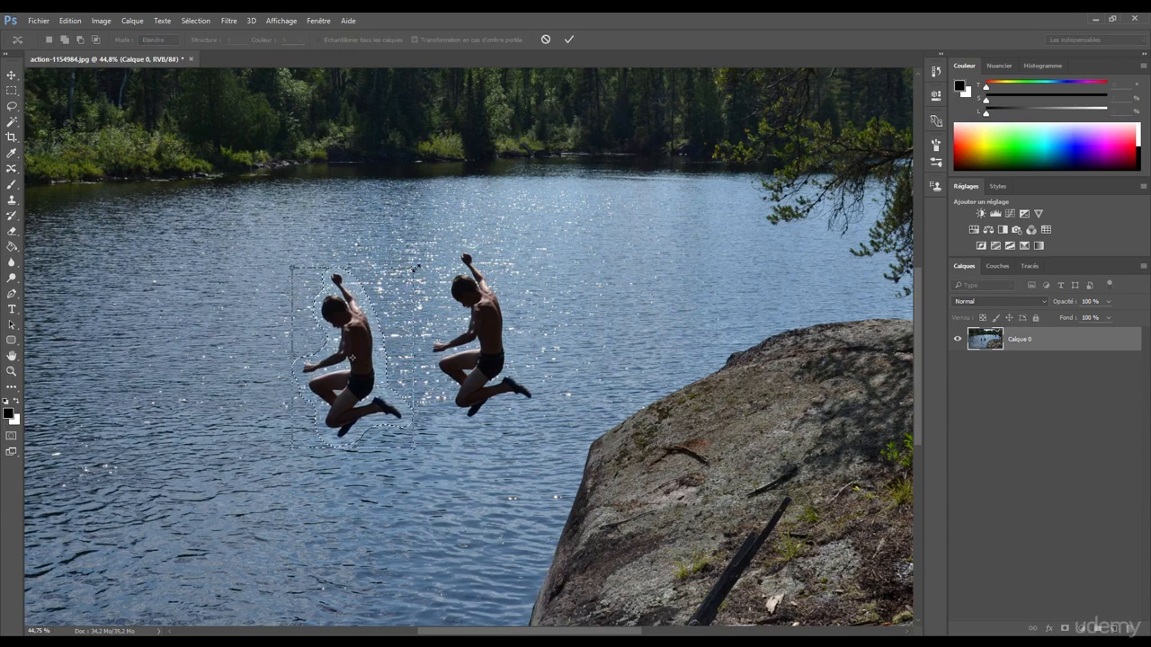
{"action": "left_click_drag", "start_coordinate": [403, 261], "coordinate": [363, 331]}
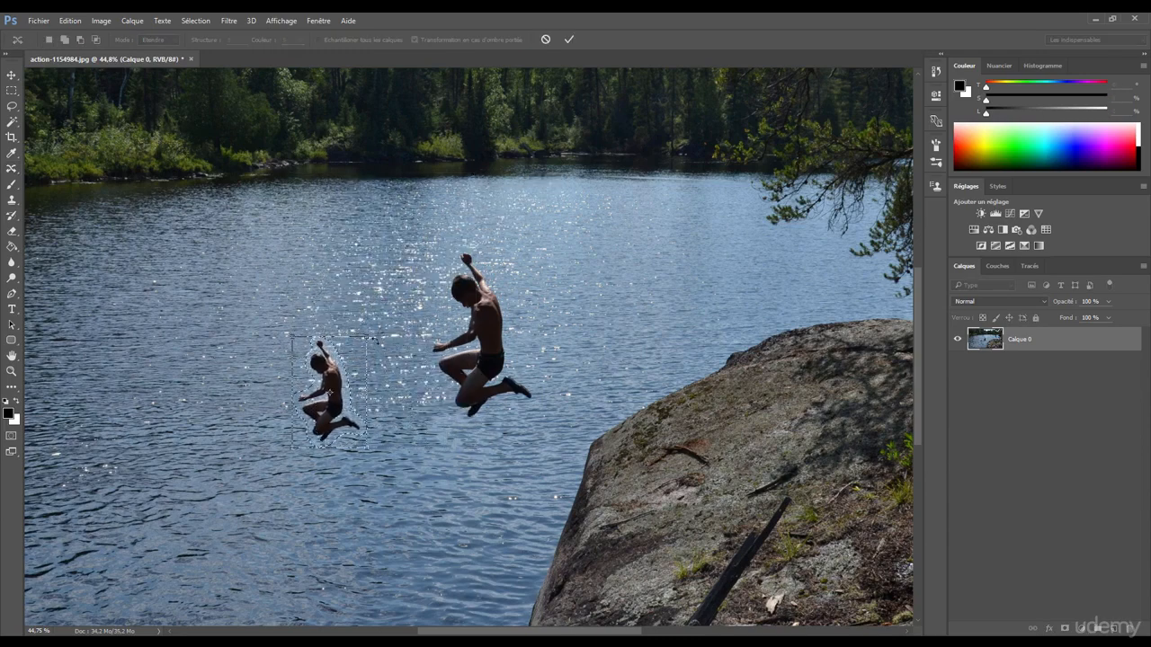
{"action": "key", "text": "Escape"}
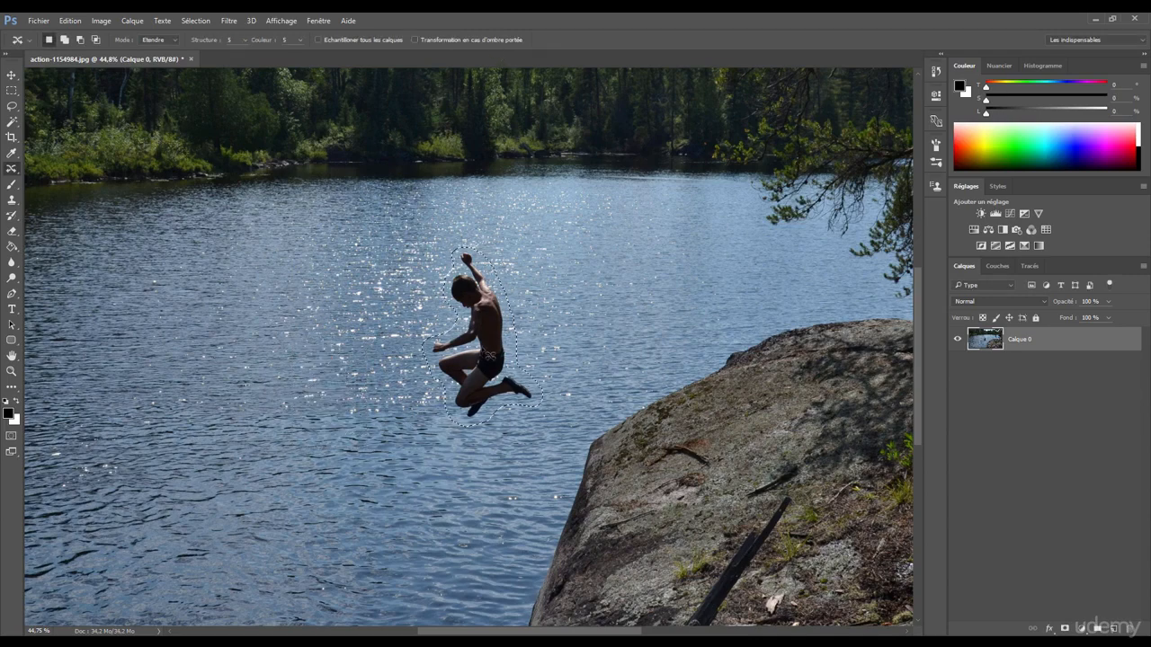
Try duplicating the boy at full size with Transformation en cas d'ombre portée disabled, and undo the copy.
{"action": "left_click_drag", "start_coordinate": [479, 351], "coordinate": [331, 370]}
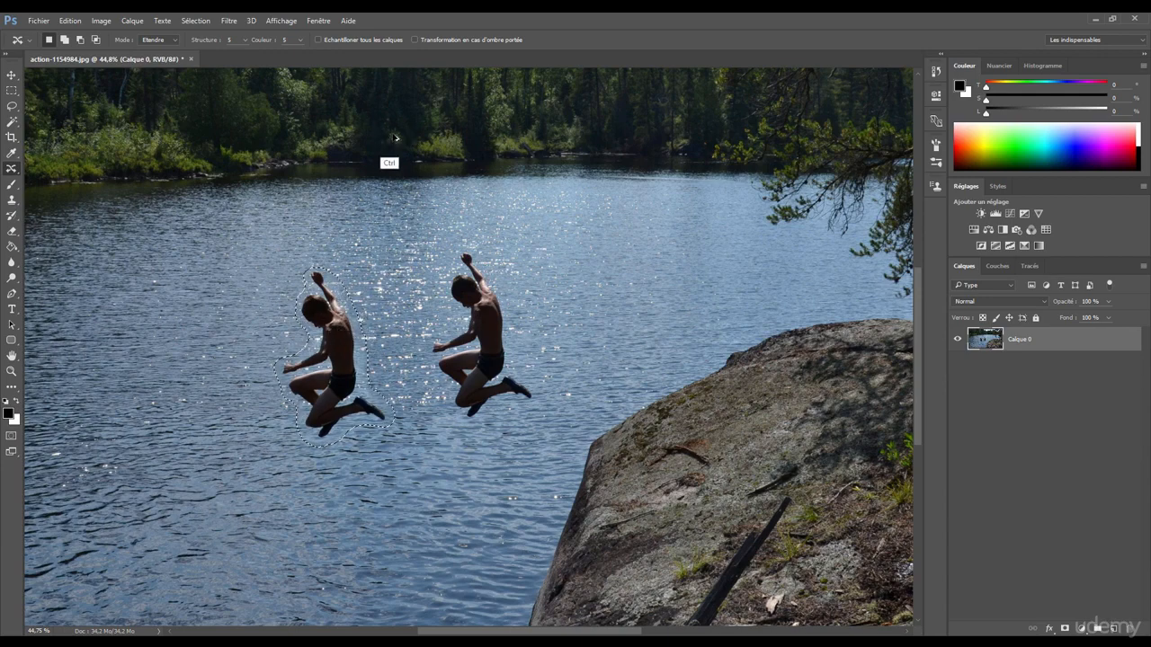
{"action": "key", "text": "ctrl+z"}
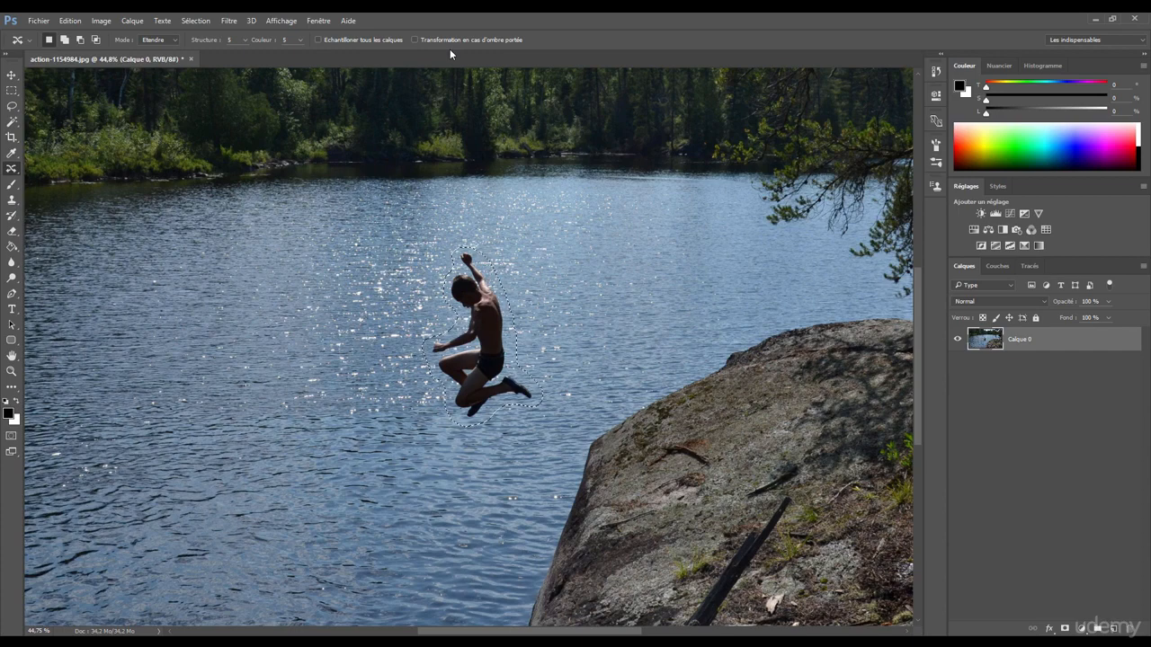
Enable Transformation en cas d'ombre portée and add a scaled-down copy of the boy on the water to the left of the original.
{"action": "left_click", "coordinate": [435, 39]}
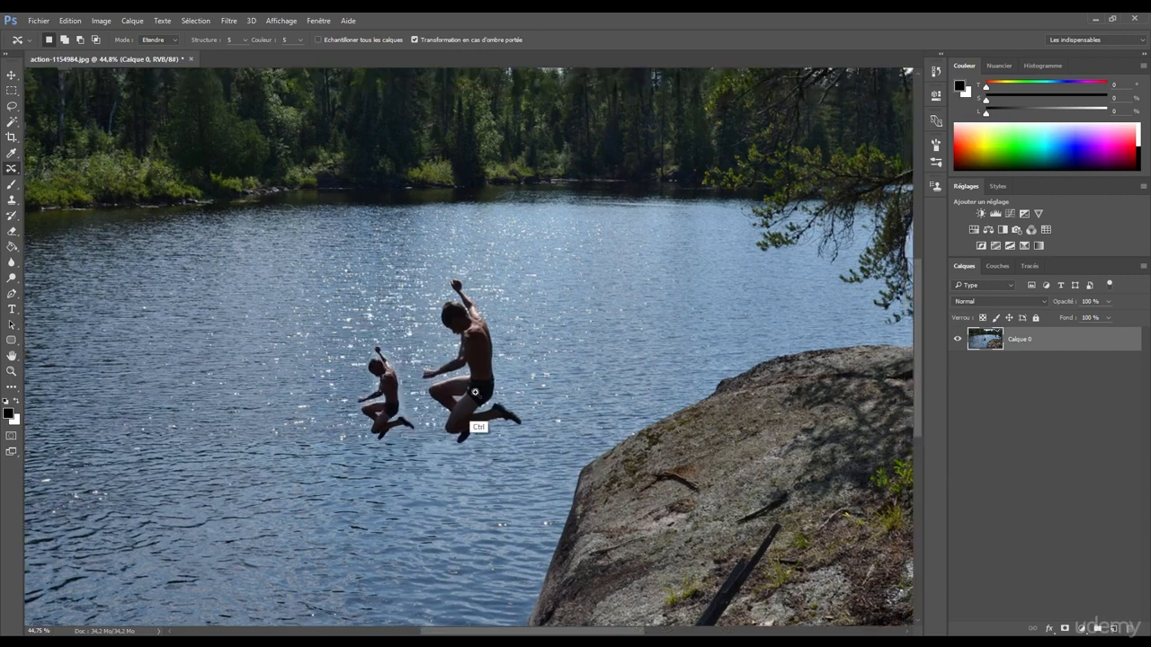
{"action": "key", "text": "ctrl+0"}
{"action": "right_click", "coordinate": [12, 168]}
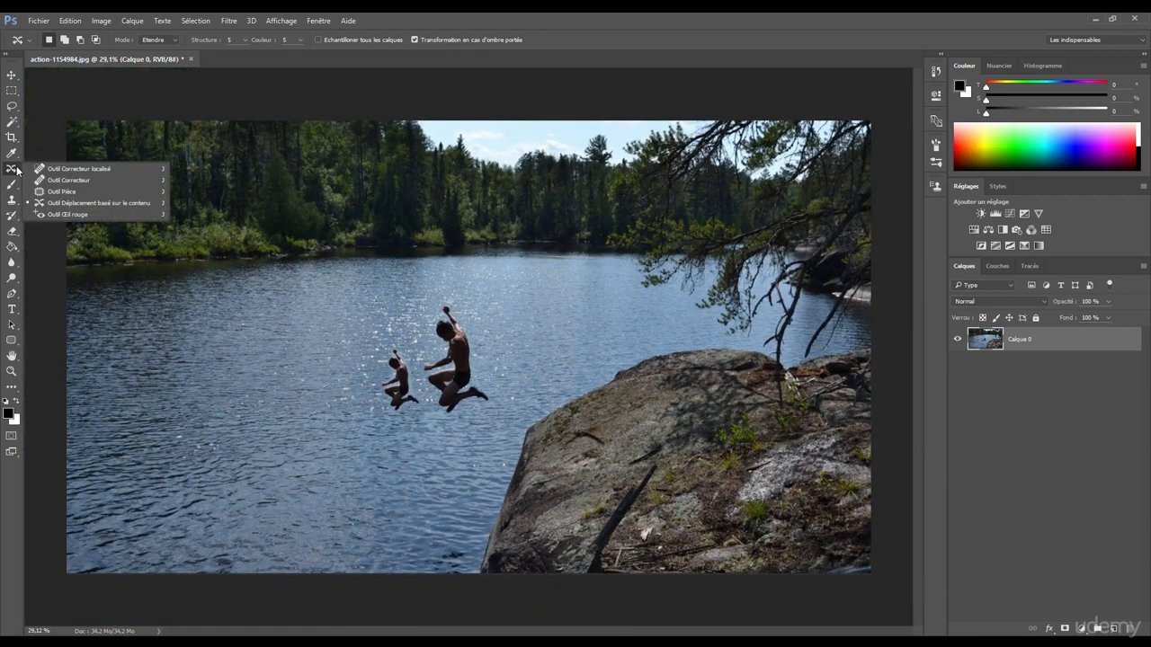
{"action": "left_click", "coordinate": [53, 204]}
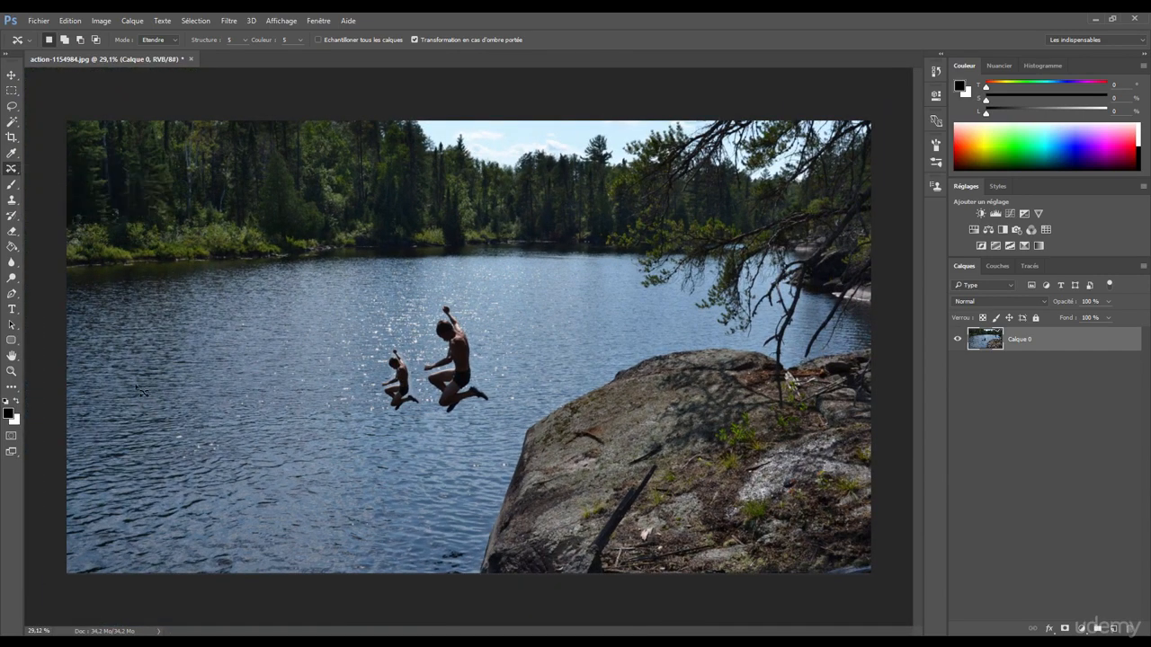